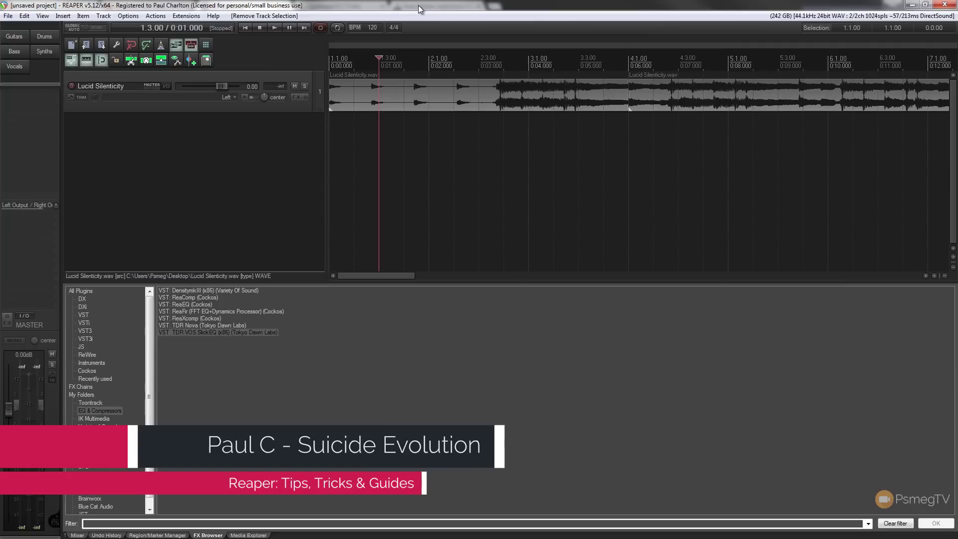
- Add TDR VOS SlickEQ from the FX Browser to track 1's FX chain
click(297, 97)
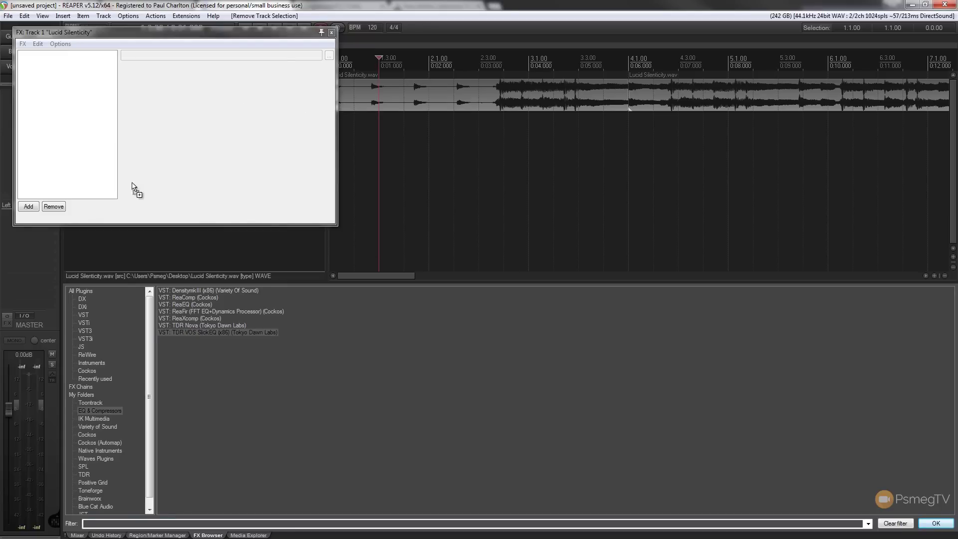
click(70, 179)
drag(54, 353, 65, 100)
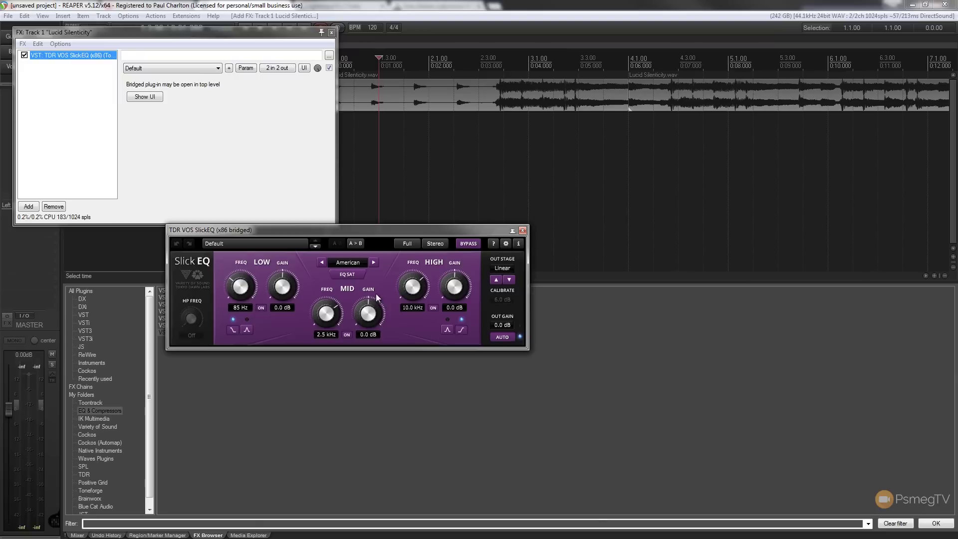
- Cut SlickEQ's MID band to -11.9 dB at 984 Hz and audition from 3.1.00
drag(360, 310, 373, 380)
click(554, 126)
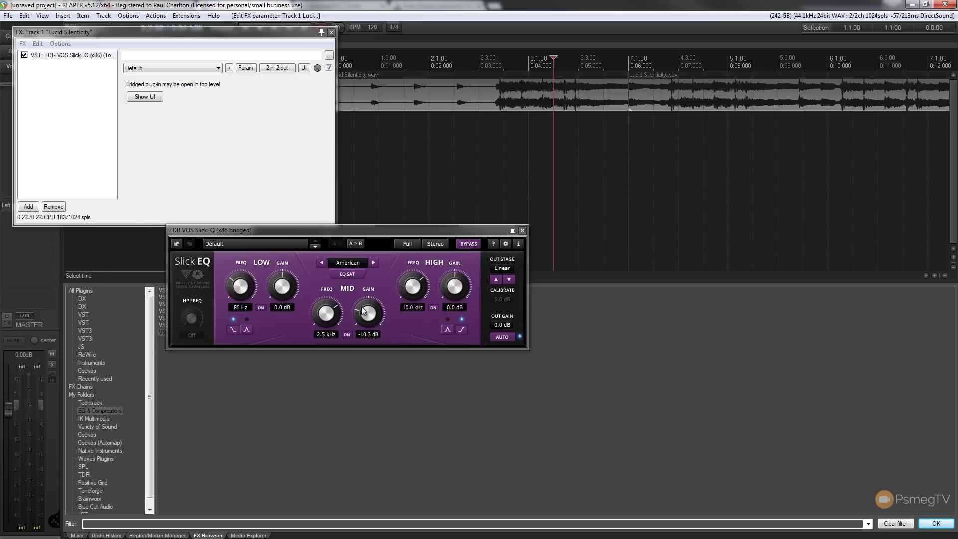
drag(361, 336, 359, 343)
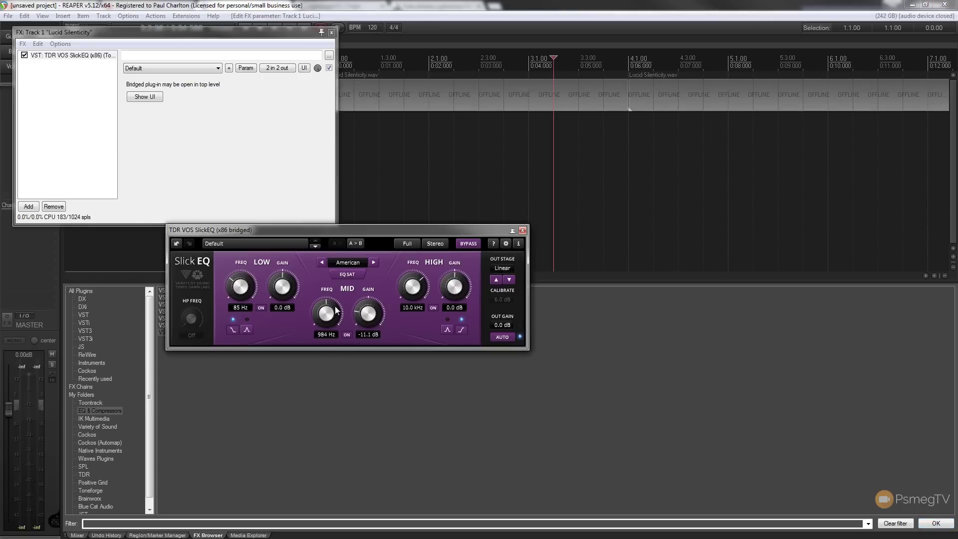
drag(370, 309, 354, 328)
click(522, 144)
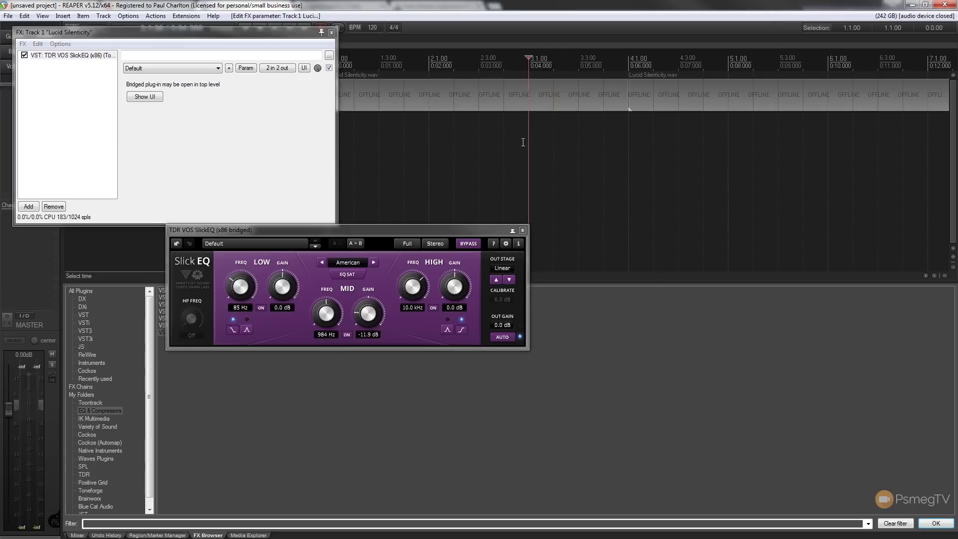
key(space)
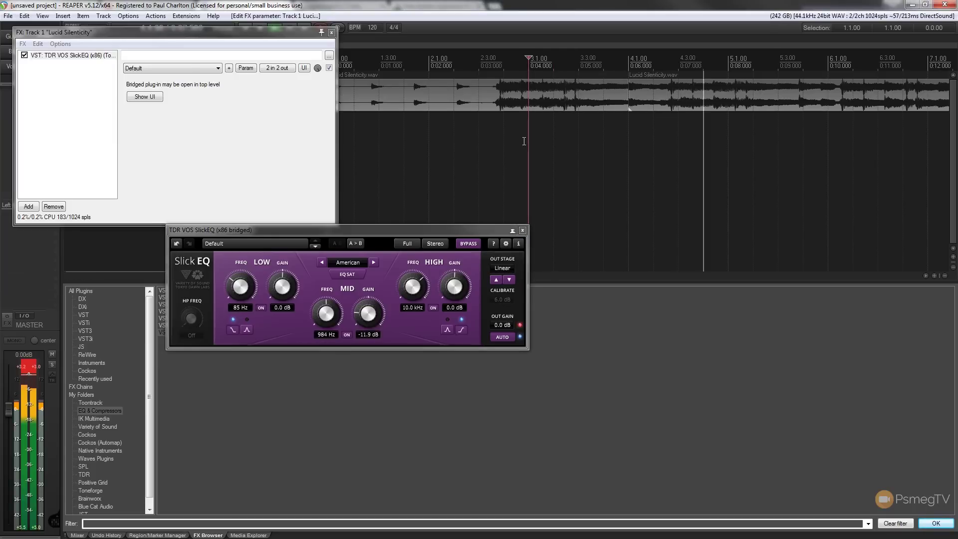
key(space)
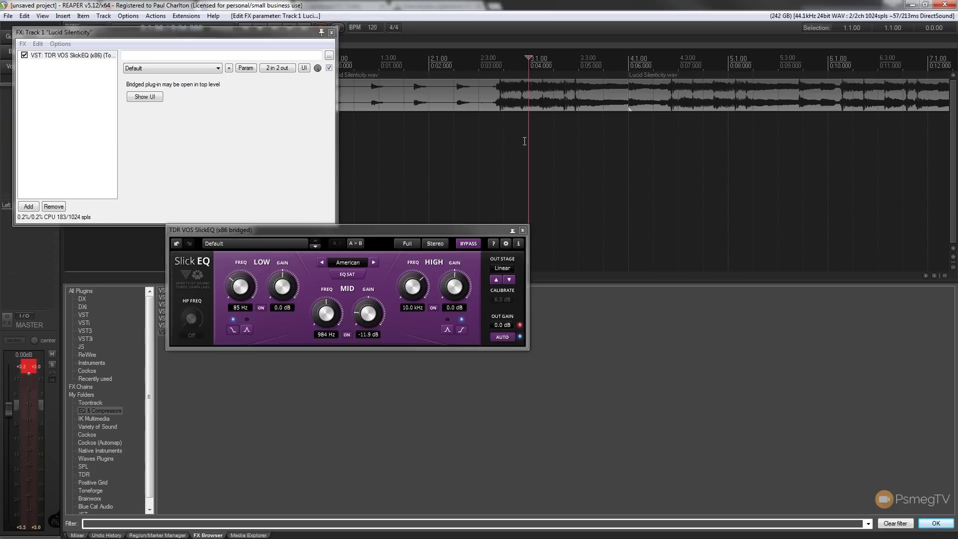
- Remove SlickEQ from track 1's FX chain and close the chain window
click(73, 58)
click(53, 206)
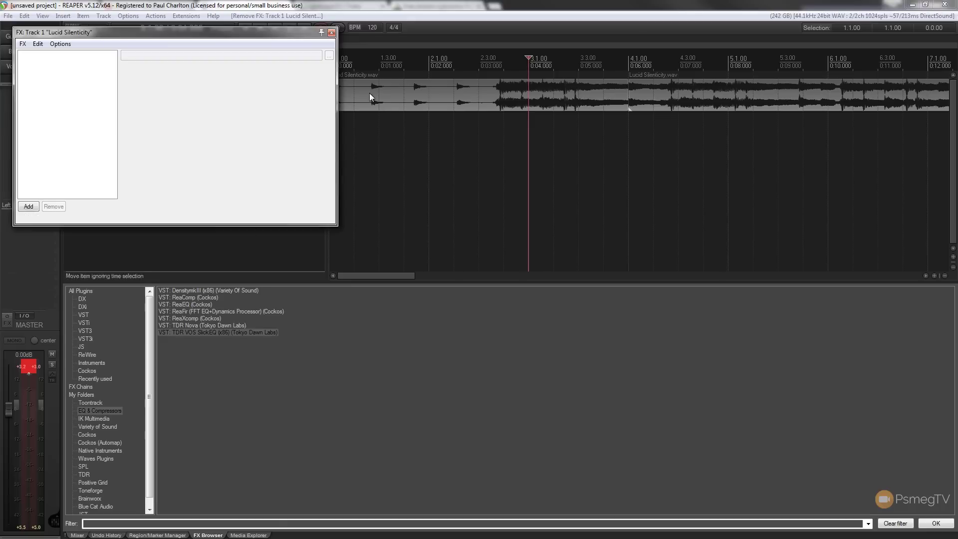
click(332, 33)
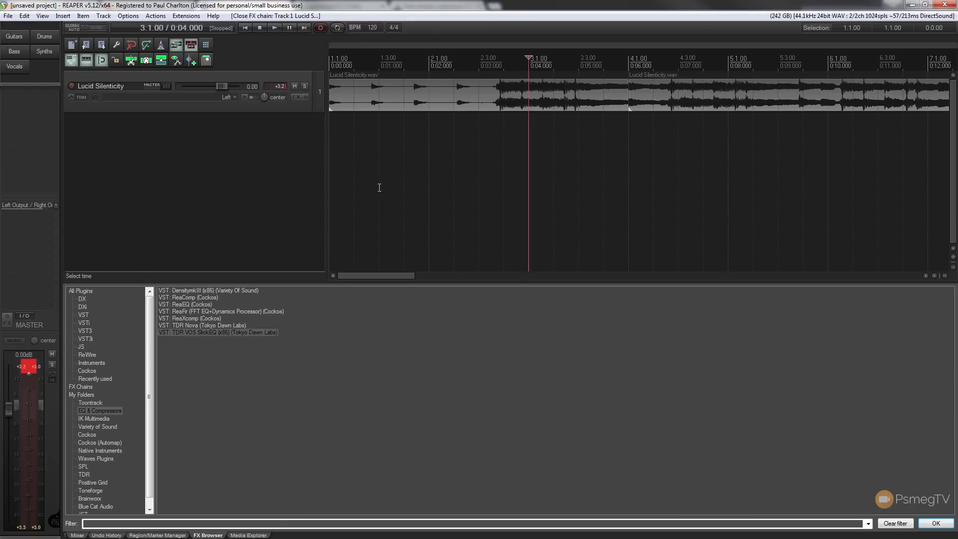
- Reset the master clip indicator, then try moving the item to track 2 and undo it
click(37, 367)
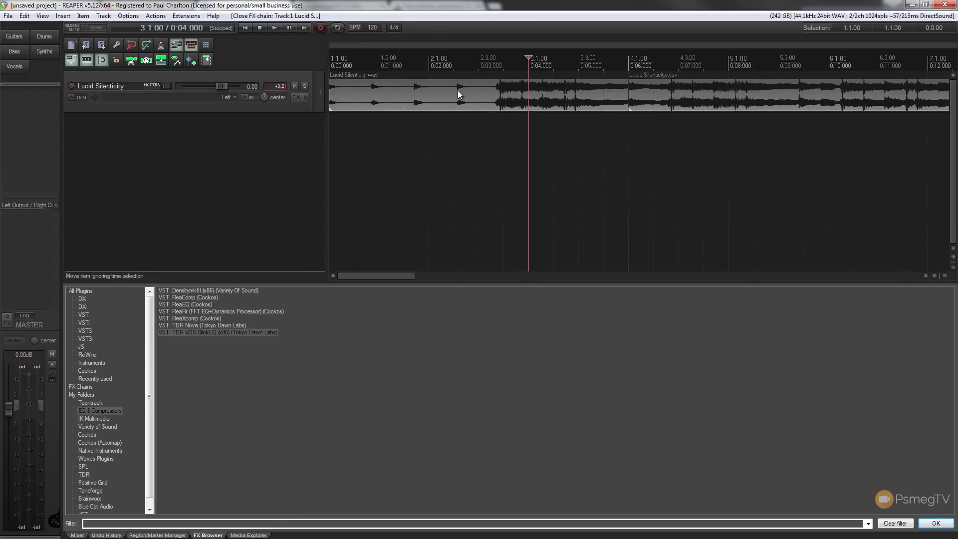
drag(457, 97, 439, 215)
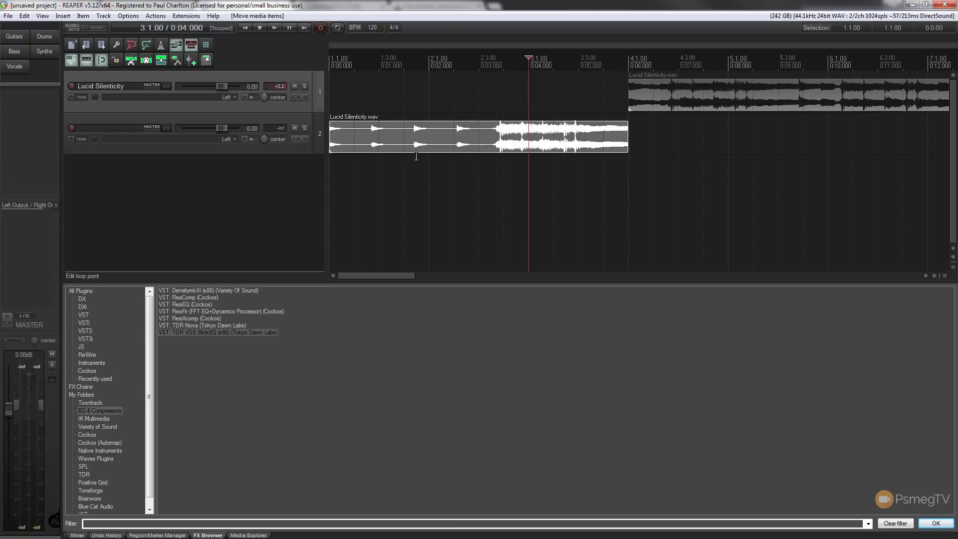
key(ctrl+z)
click(484, 151)
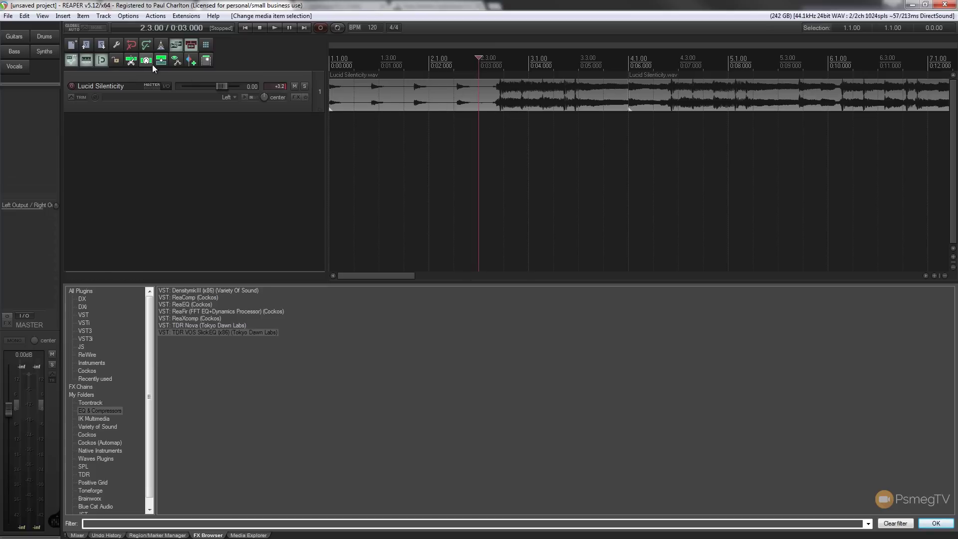
- With snapping off, split the item at 2.3.54 using S
click(101, 62)
drag(477, 56, 492, 57)
key(s)
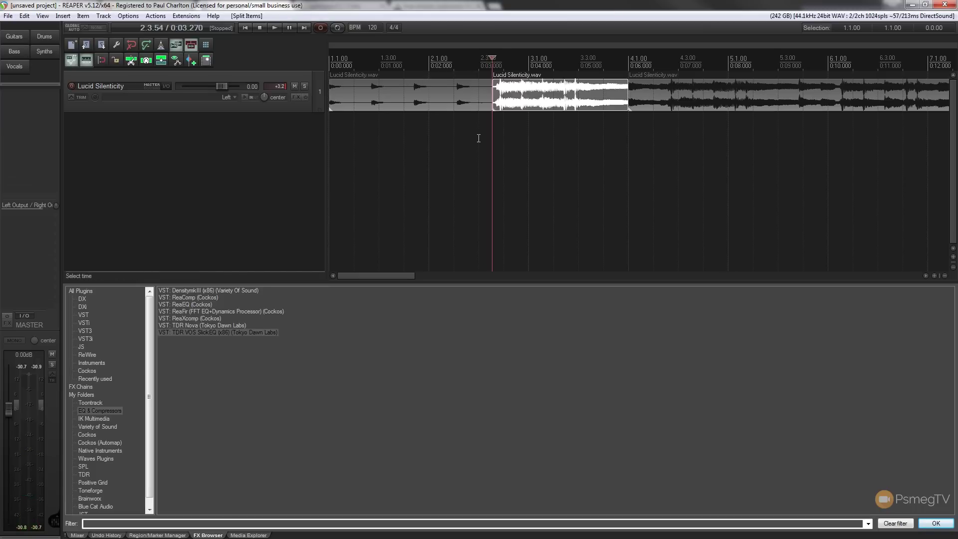
- Select the left, middle and right parts in turn, then deselect and set the edit position to 2.2.52
click(478, 138)
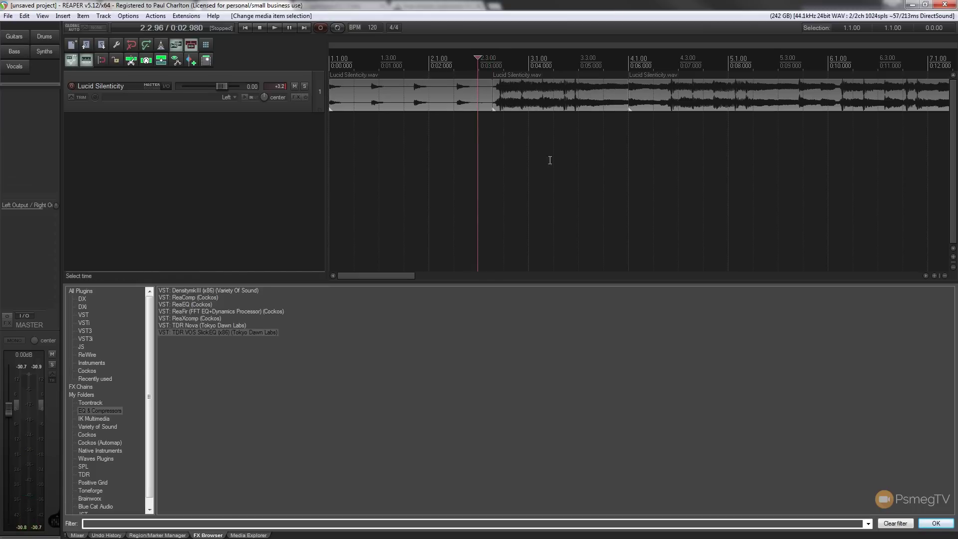
click(391, 98)
click(523, 98)
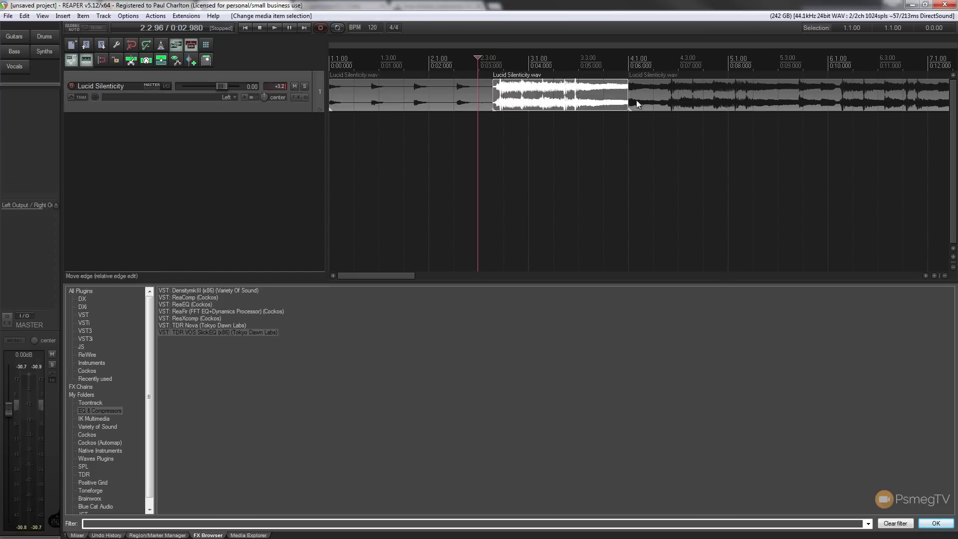
click(637, 101)
click(401, 92)
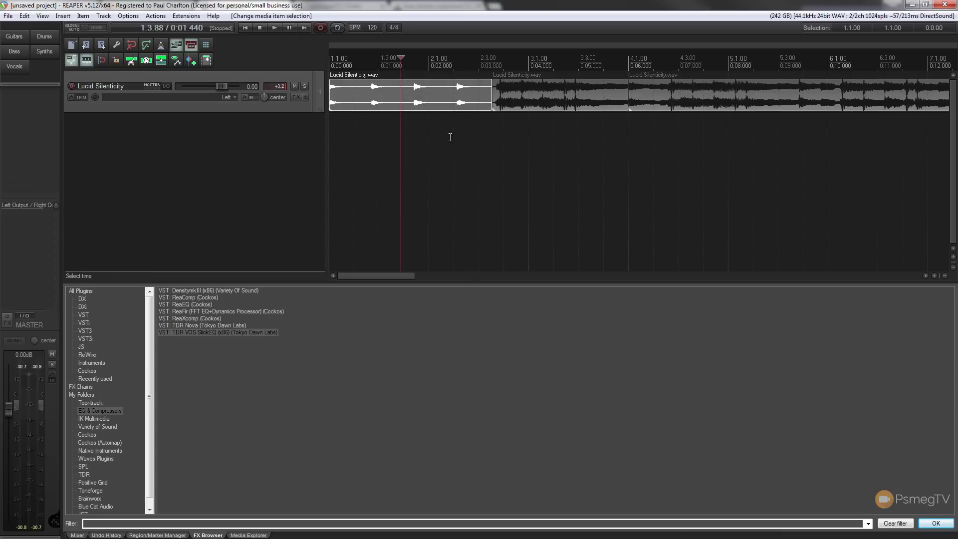
click(467, 138)
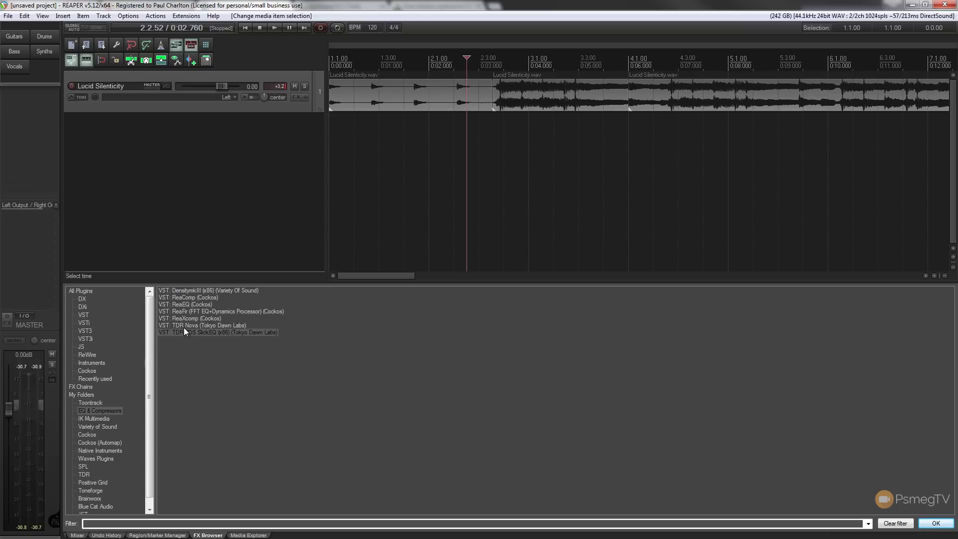
- Give the first Lucid Silenticity item a TDR VOS SlickEQ take FX and reselect that item
drag(184, 327, 436, 99)
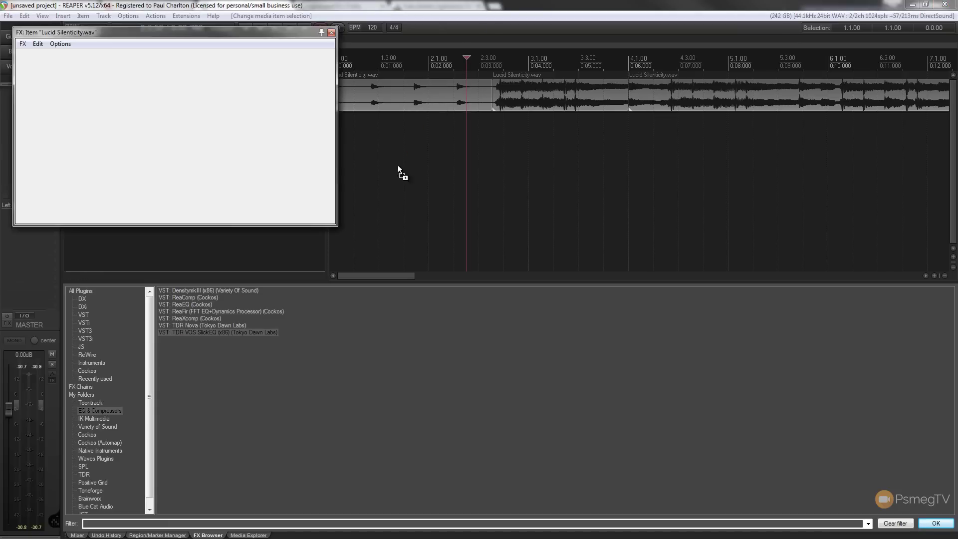
drag(213, 82, 271, 85)
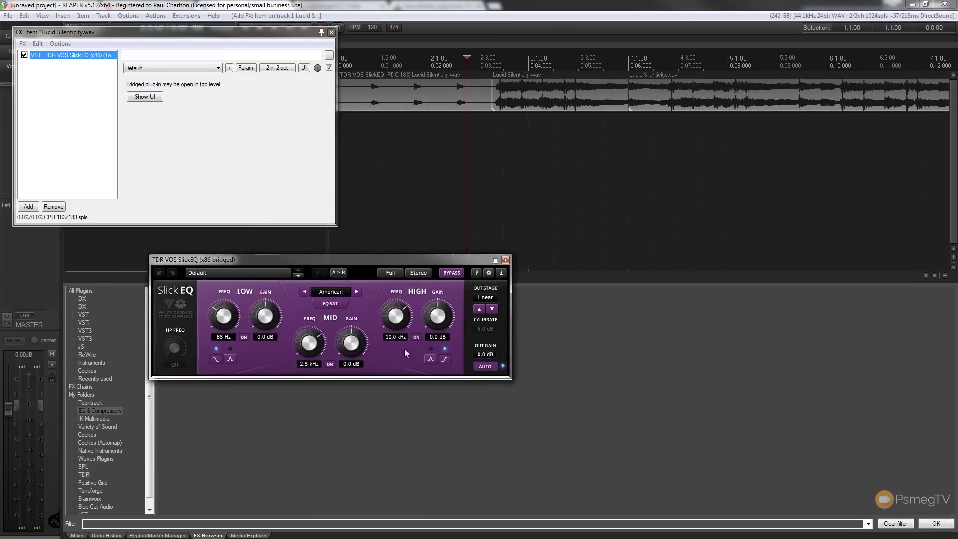
click(332, 33)
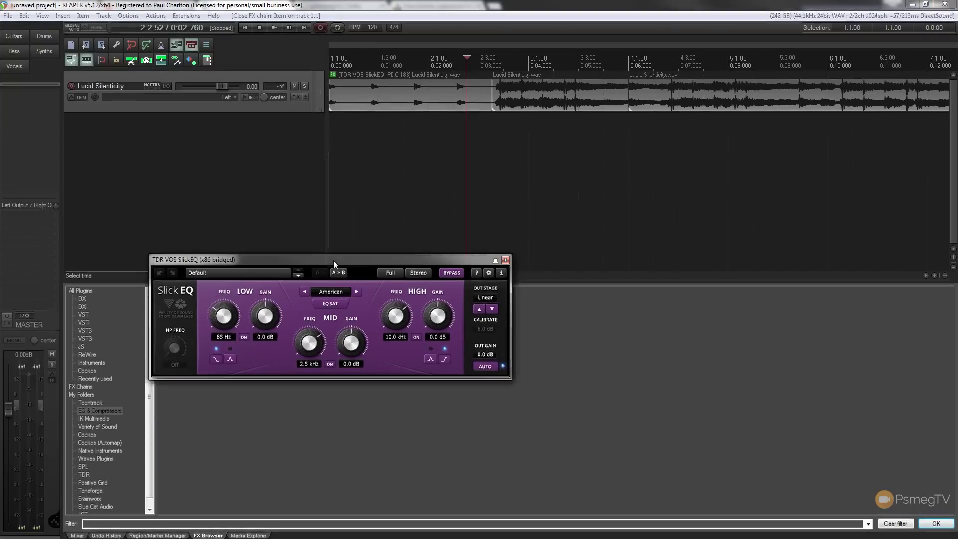
drag(333, 260, 275, 163)
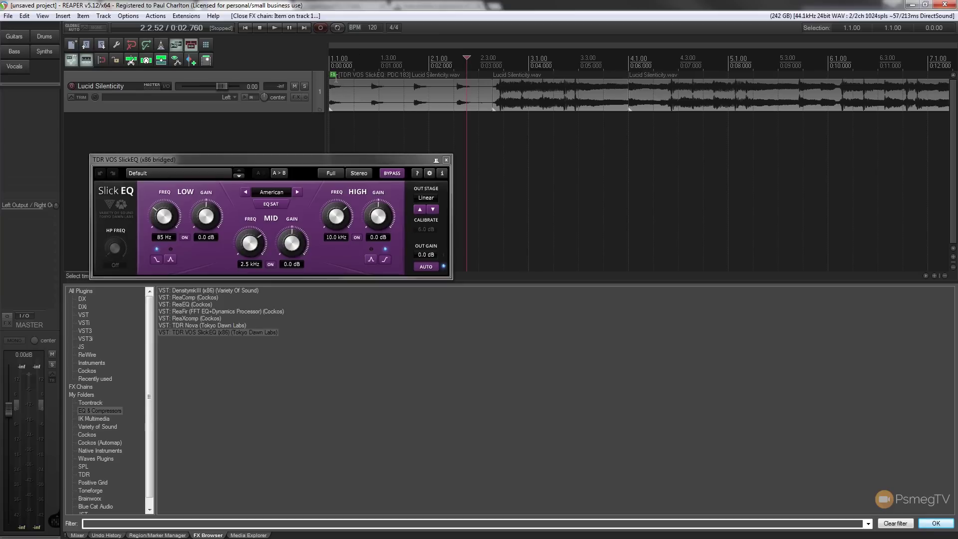
click(372, 93)
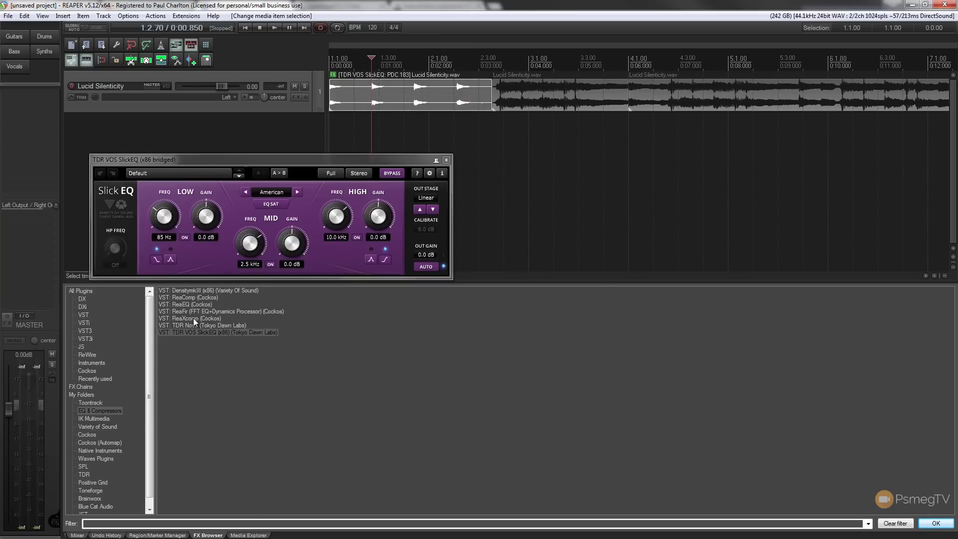
- Add ReaXcomp as a take FX on the second item and close the SlickEQ window
drag(193, 318, 568, 99)
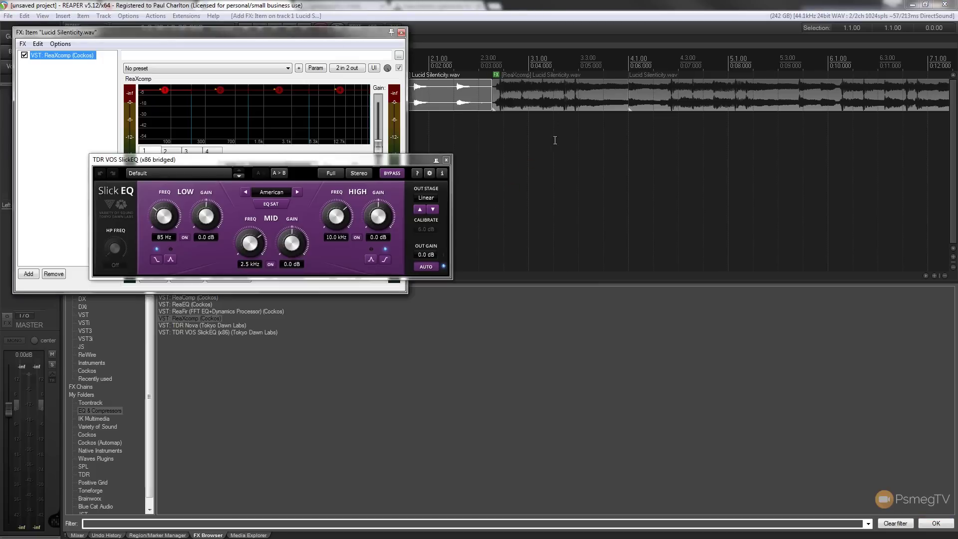
click(402, 32)
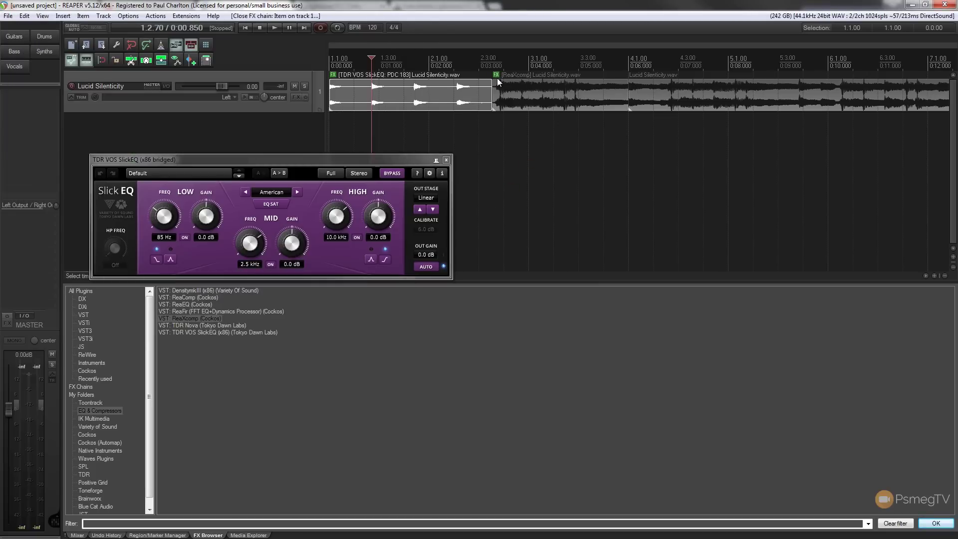
click(446, 160)
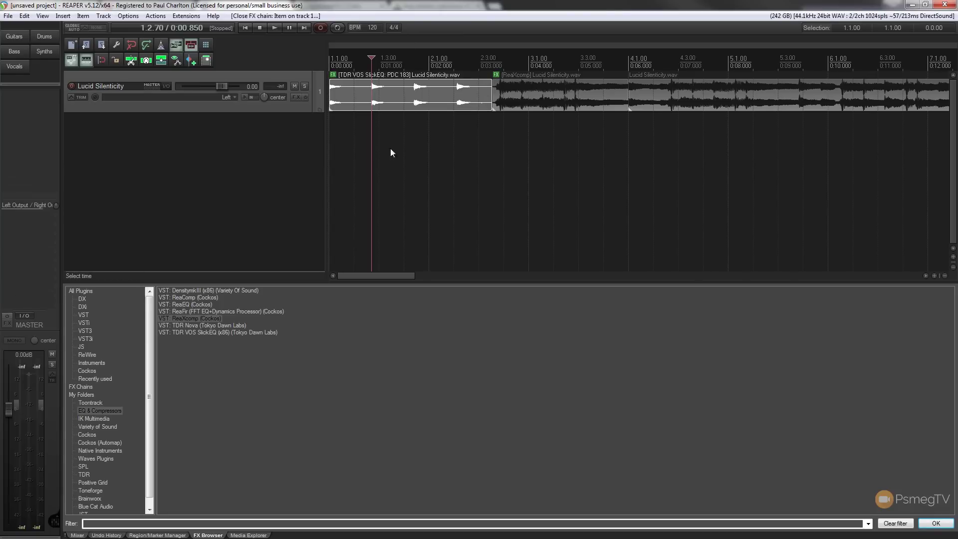
- Lower ReaXcomp band 1, 3 and 4 thresholds to -34.6, -15.4 and -39.0 dB
click(496, 75)
click(494, 76)
click(496, 77)
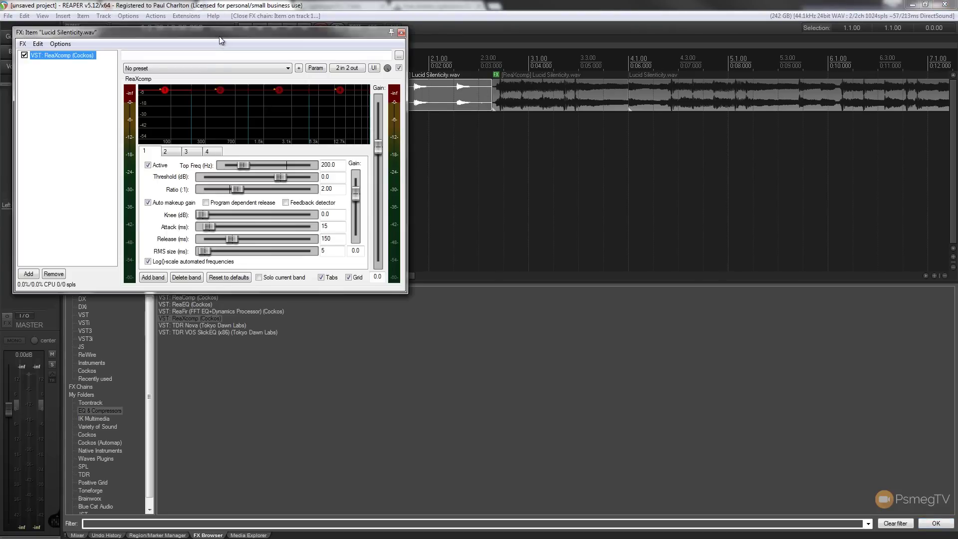
drag(219, 36, 352, 100)
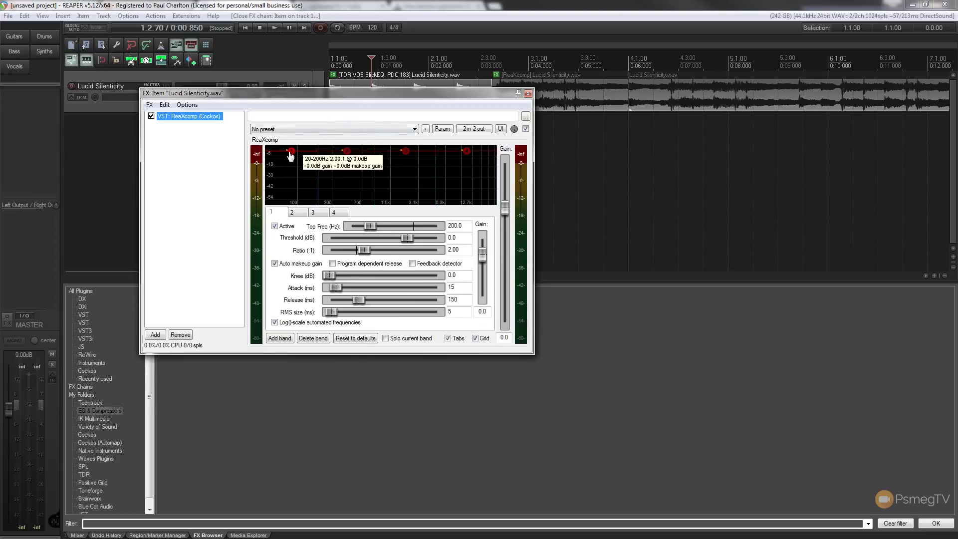
drag(291, 151, 292, 182)
drag(408, 157, 408, 171)
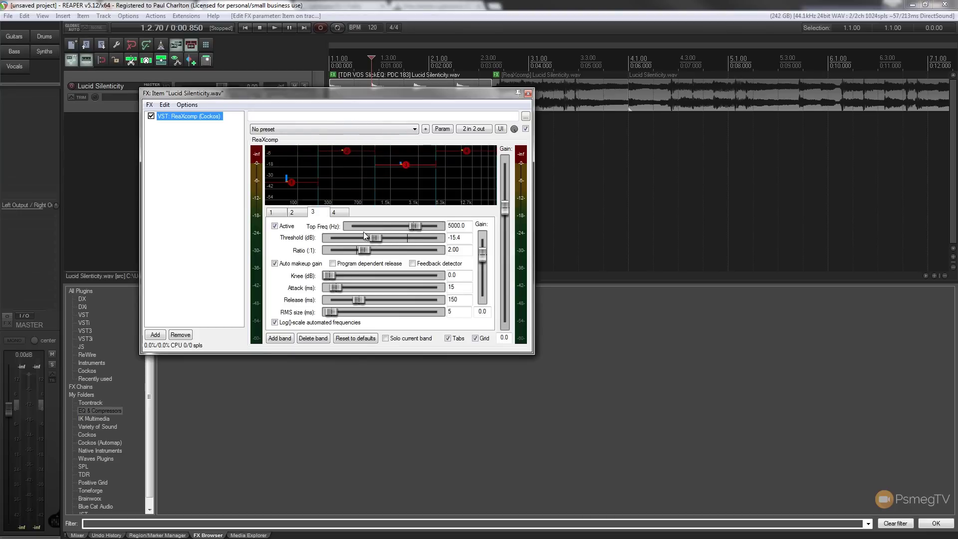
drag(466, 151, 467, 186)
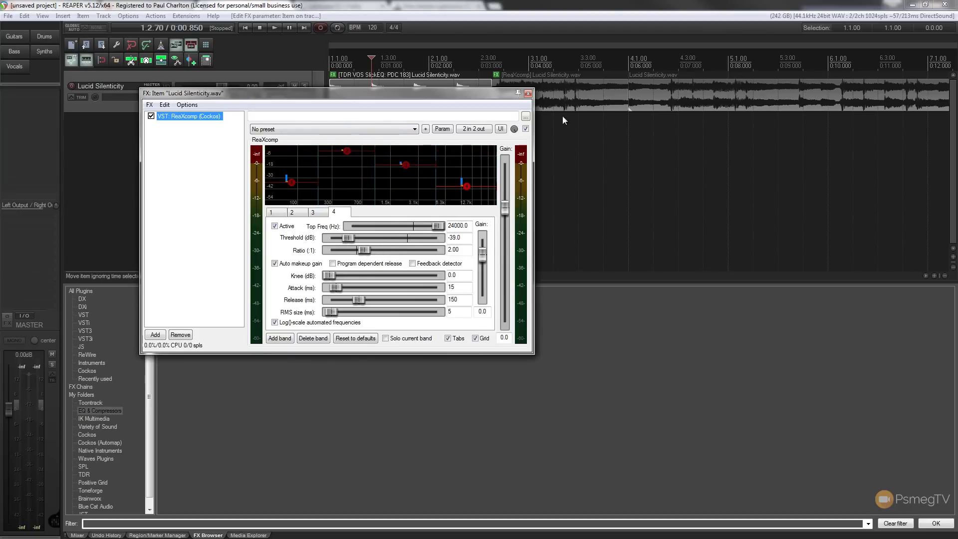
click(527, 94)
- Turn the first item's SlickEQ MID FREQ down to 537 Hz and place the edit cursor at 1.3.56
click(333, 75)
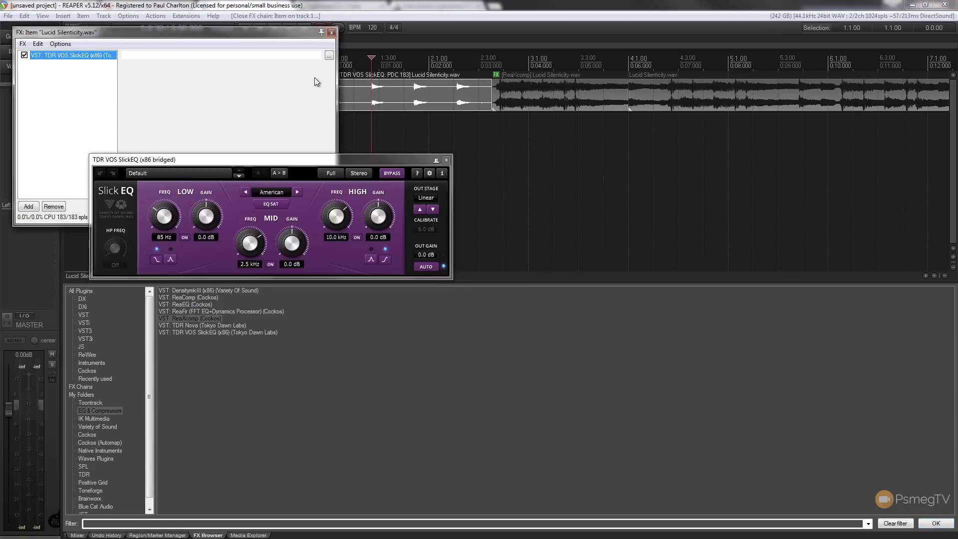
click(331, 32)
drag(244, 160, 259, 153)
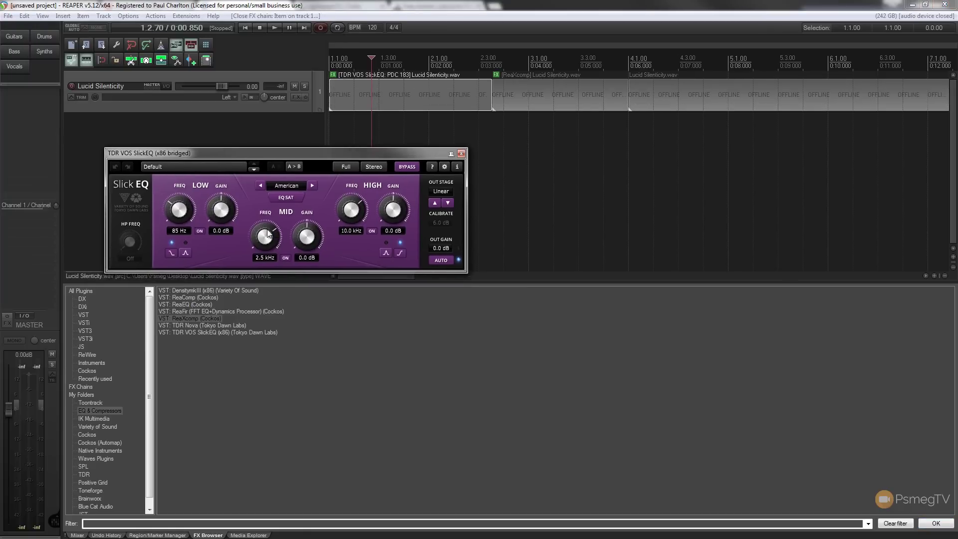
drag(268, 233, 270, 316)
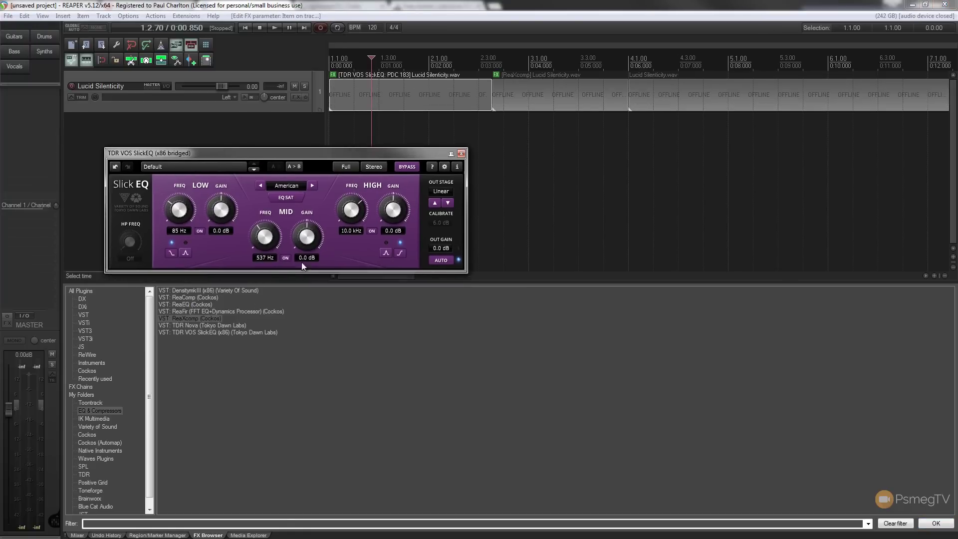
click(461, 154)
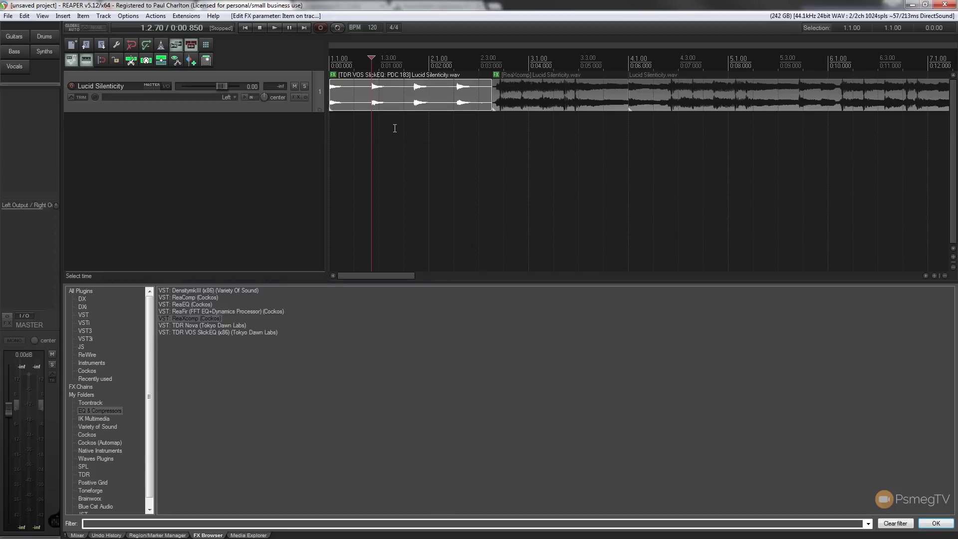
click(393, 125)
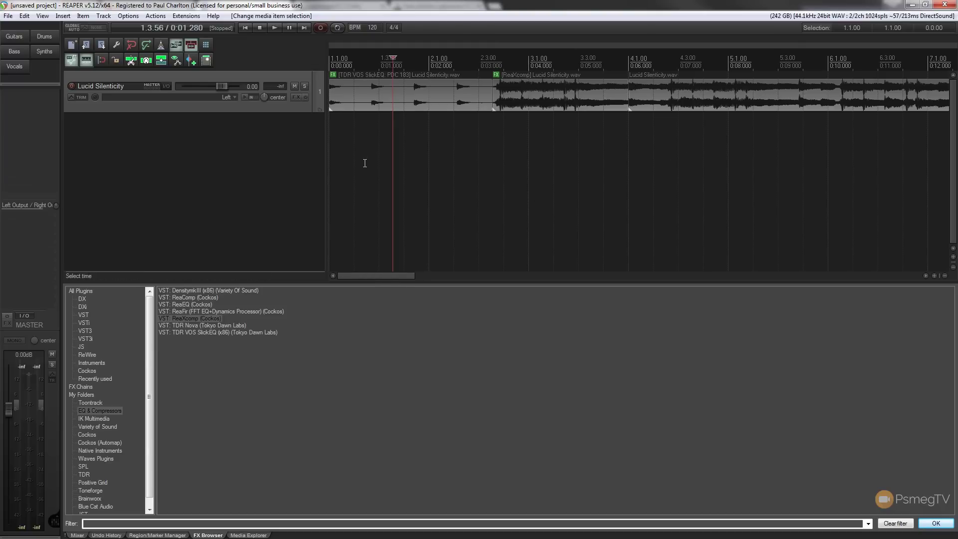
key(space)
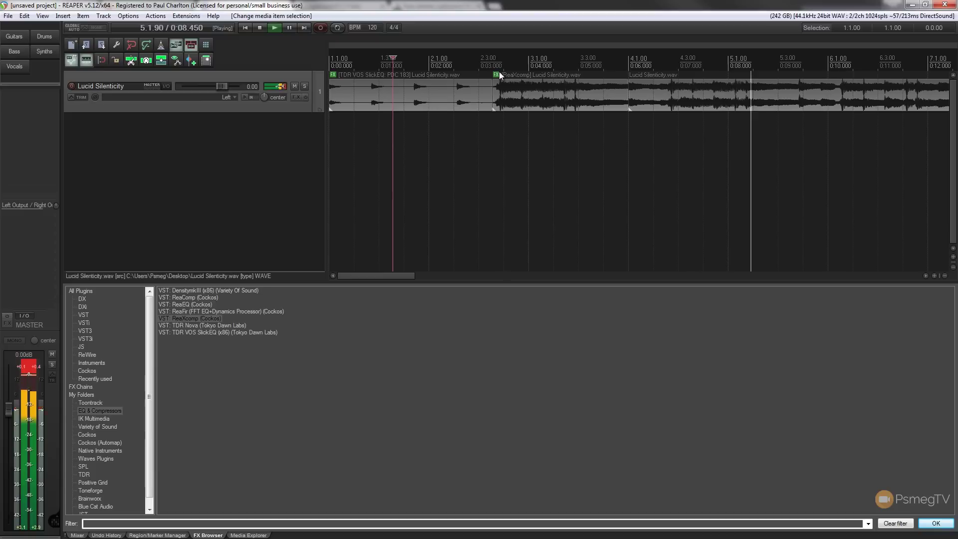
key(space)
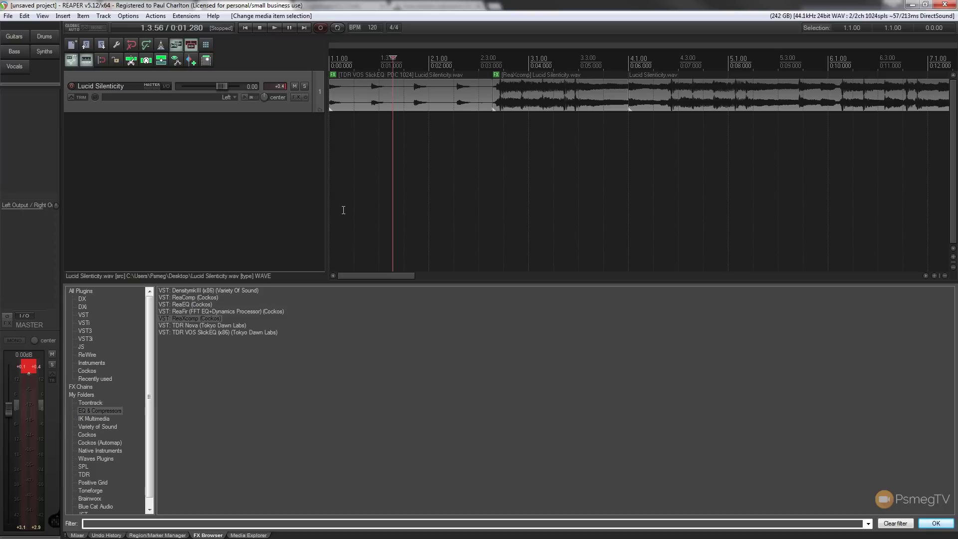
- Remove SlickEQ from the first item's take FX chain, leaving the chain window closed
click(334, 75)
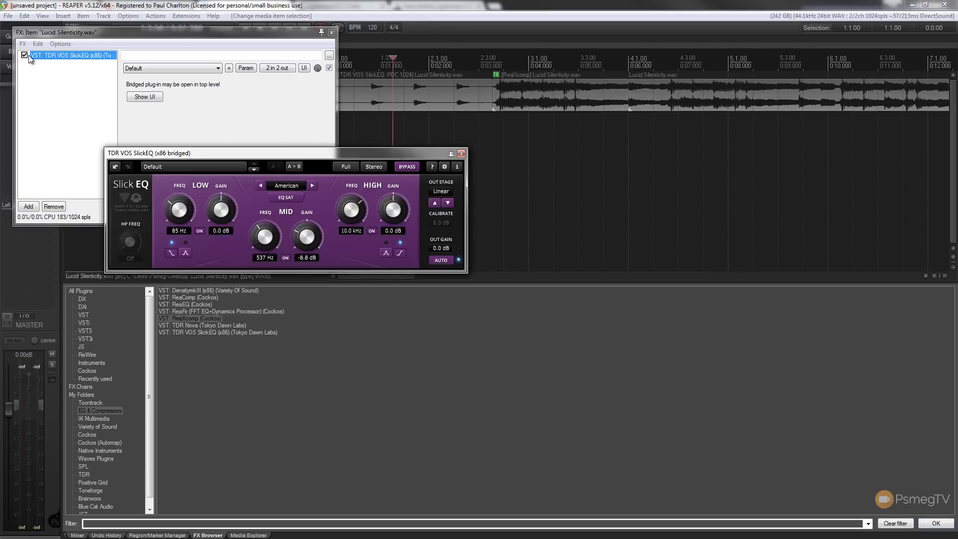
click(461, 153)
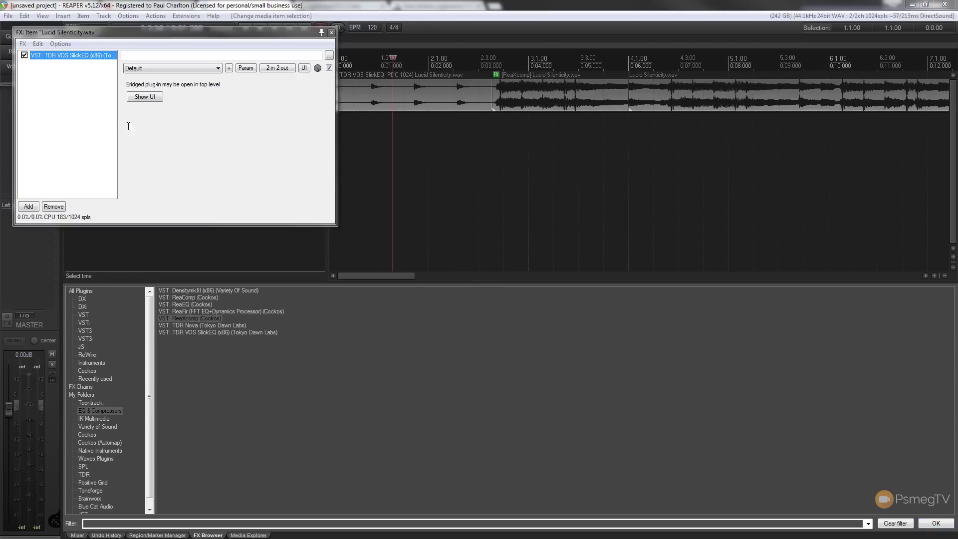
click(54, 206)
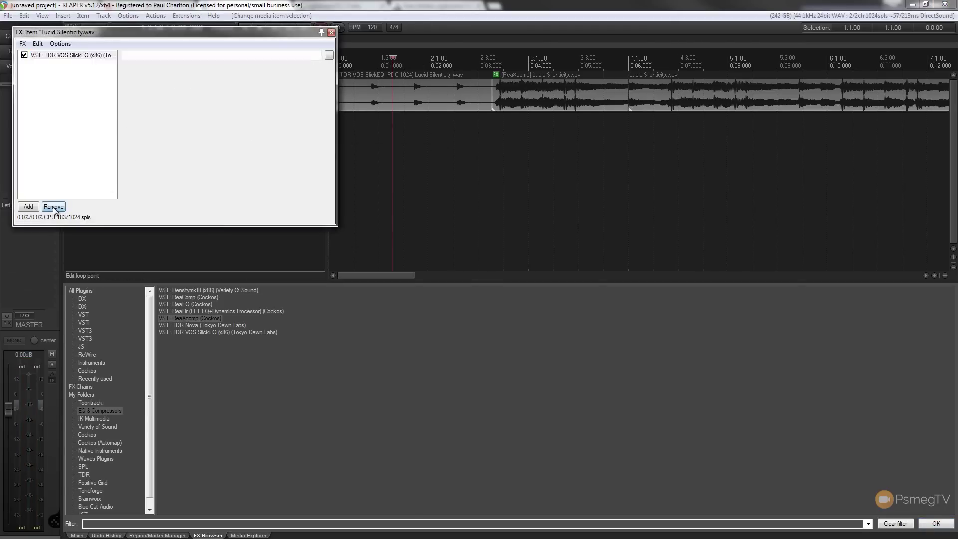
click(332, 33)
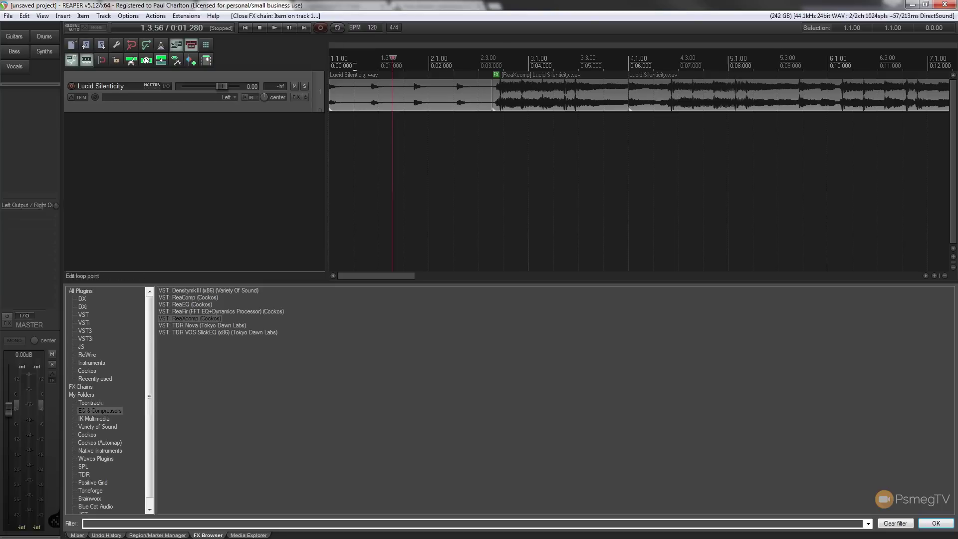